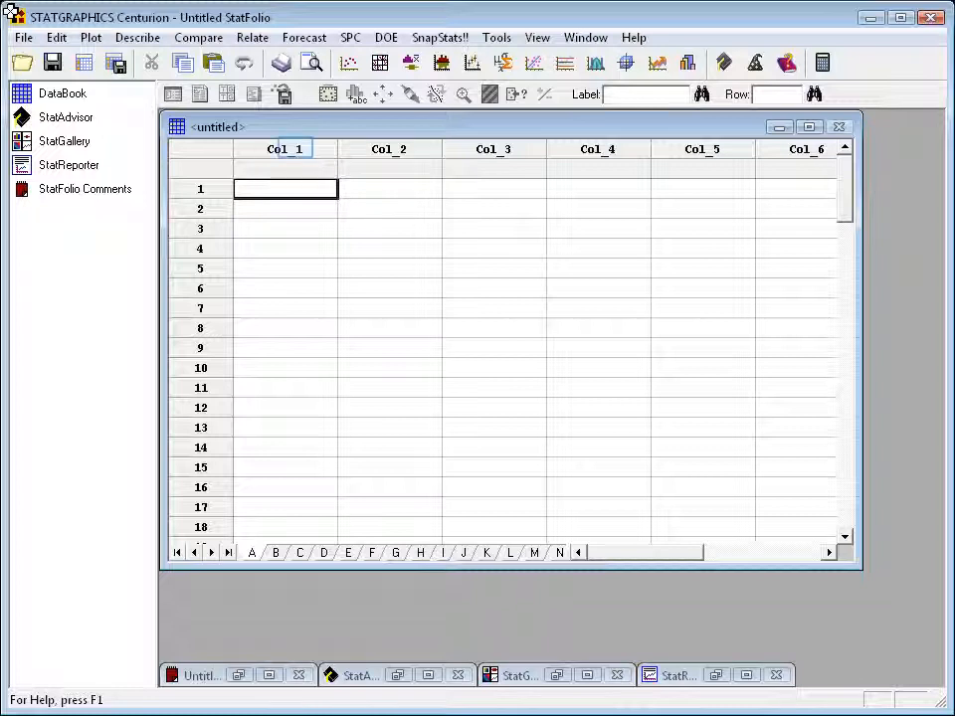
- Generate data in Col_1 with the expression COUNT(1,120,1)
left_click(298, 151)
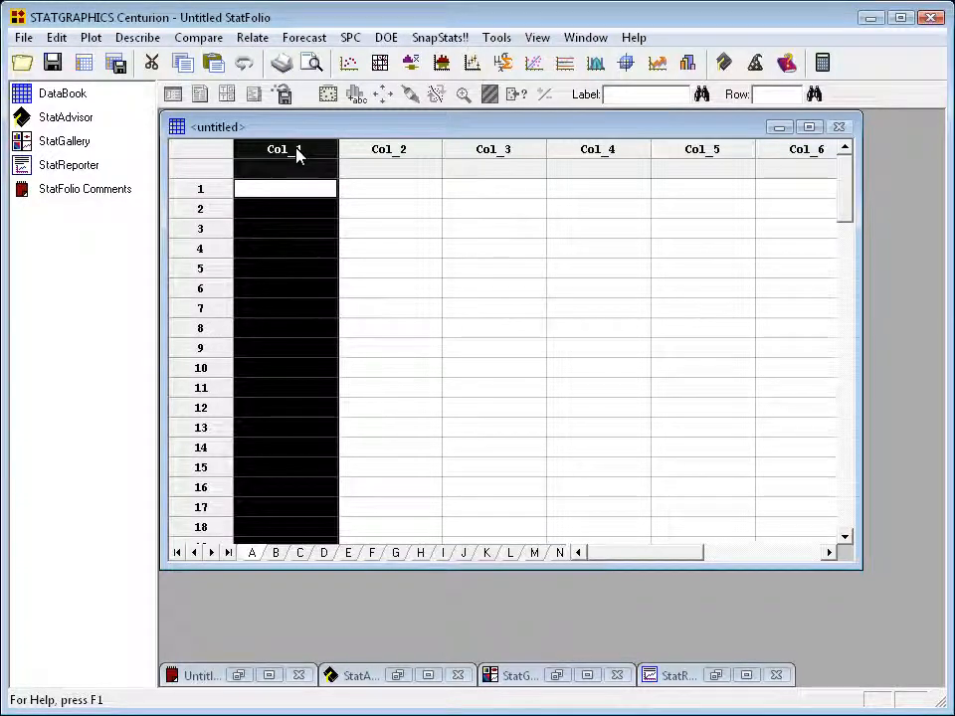
right_click(297, 154)
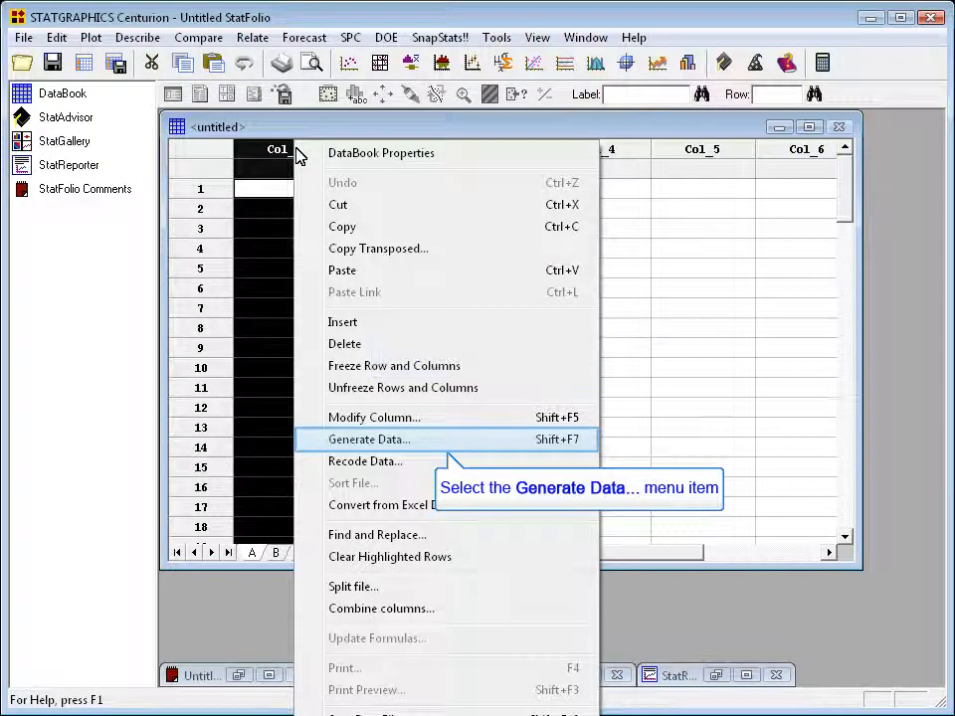
left_click(375, 439)
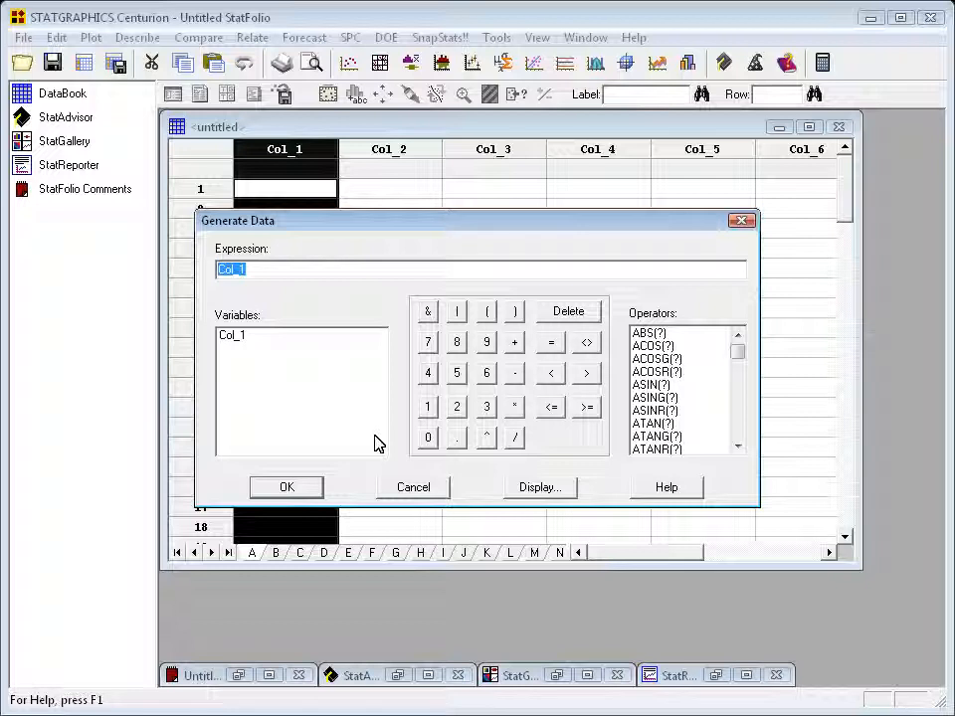
type("COUNT")
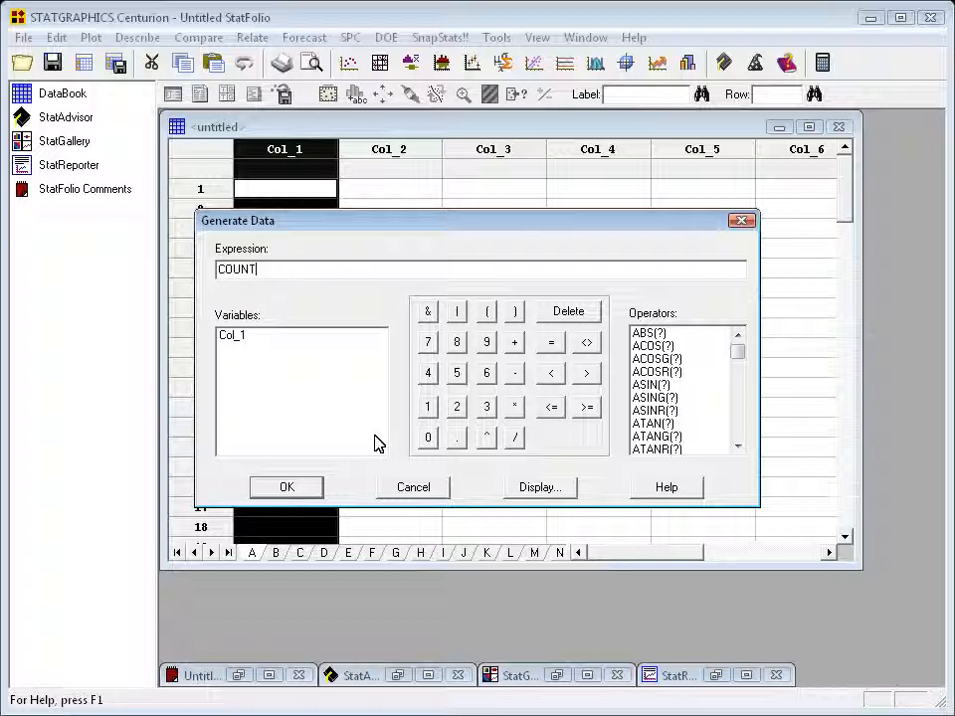
type("(1,120,1")
key("Return")
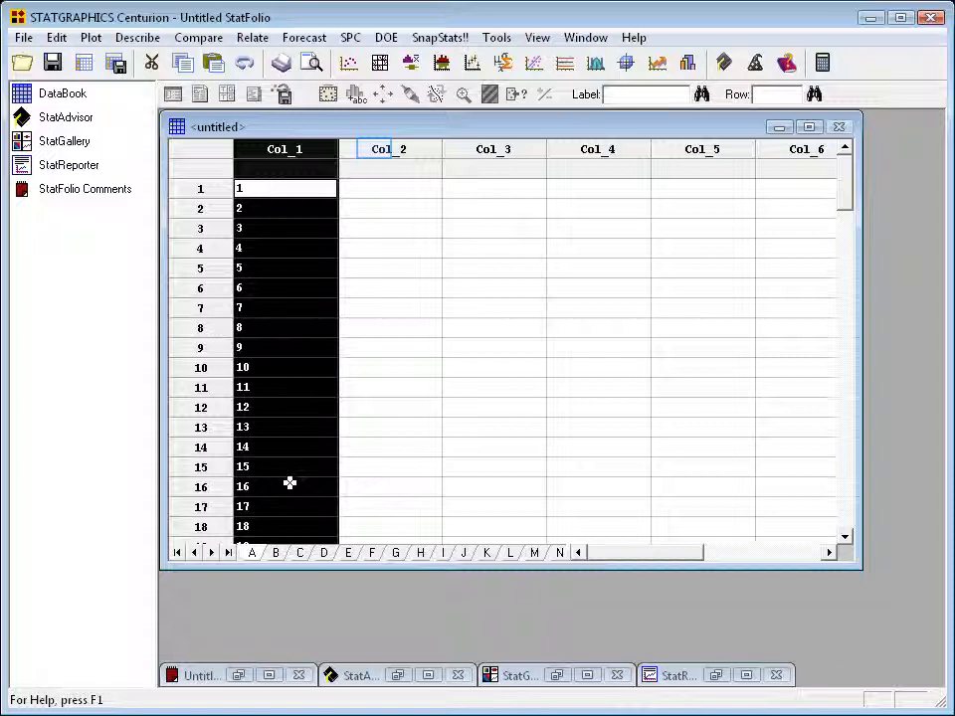
- Generate data in Col_2 with the expression REP(COUNT(1,30,1),4)
left_click(374, 149)
right_click(375, 149)
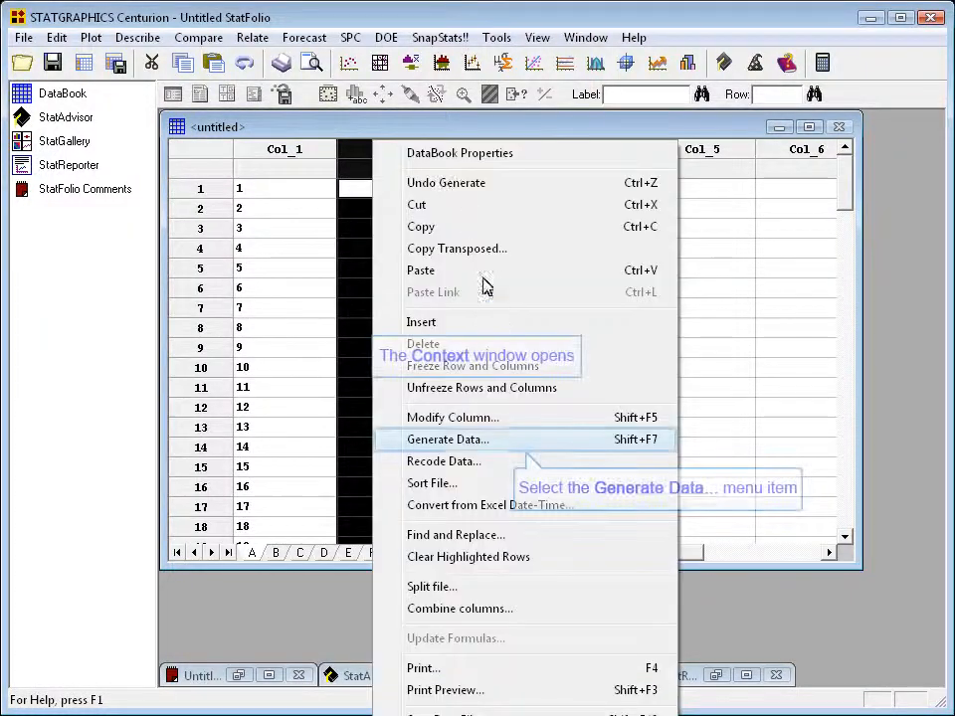
left_click(499, 449)
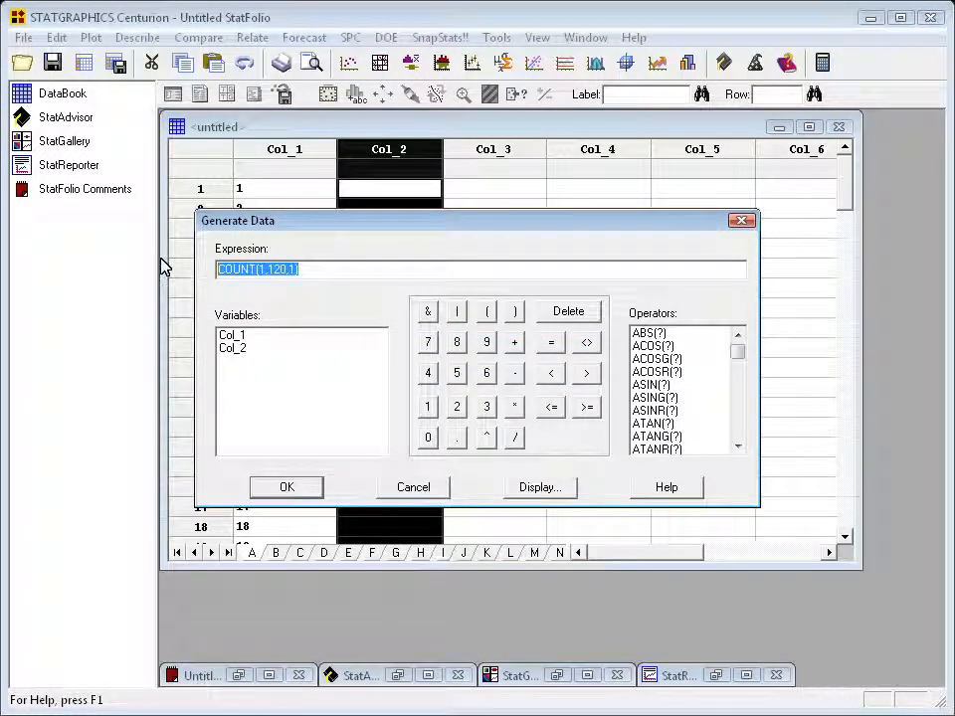
key("Delete")
type("REP")
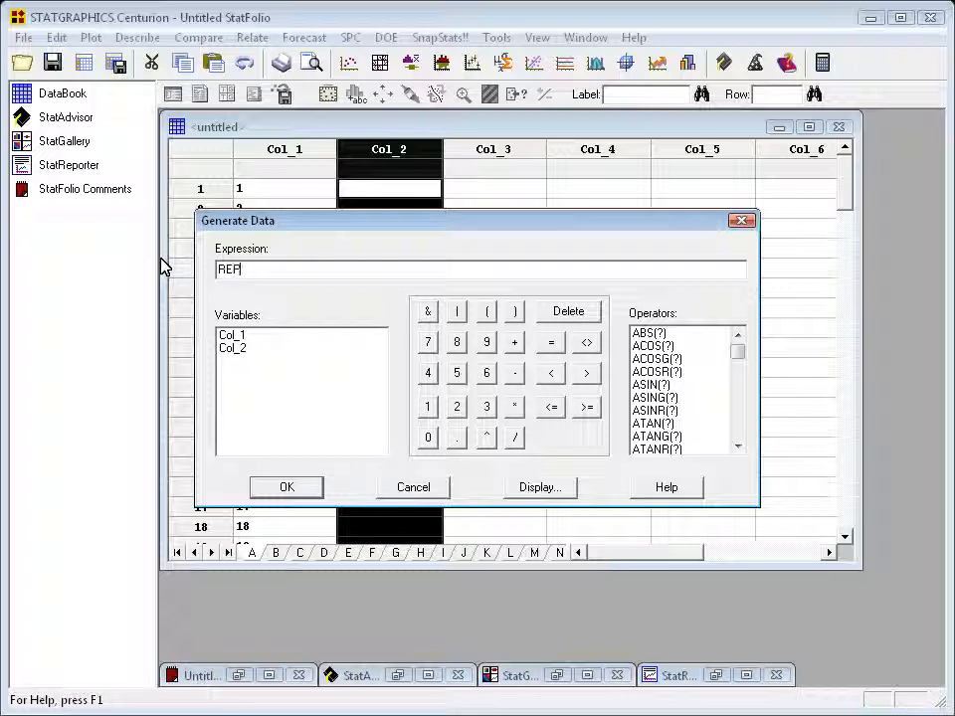
type("(C")
type("OU")
type("N")
type("T")
type(")")
type("(1,")
type("3")
type("0),")
type("1")
type(")")
type(",")
type("4")
type(")")
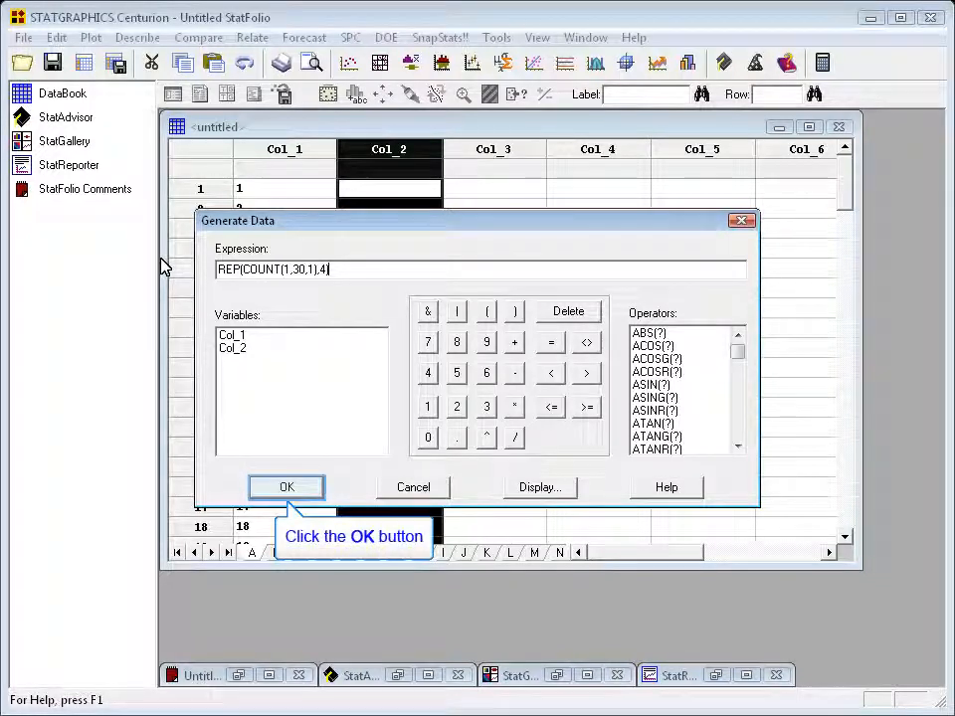
key("Return")
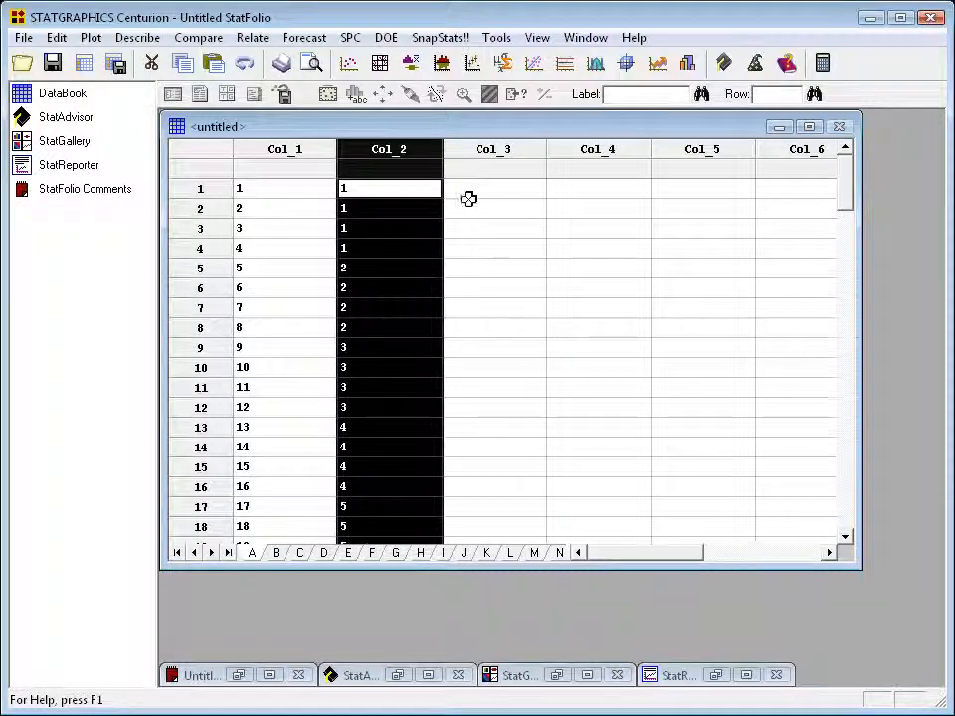
- Generate data in Col_3 with the expression RESHAPE(COUNT(1,4,1),120)
left_click(470, 149)
right_click(468, 151)
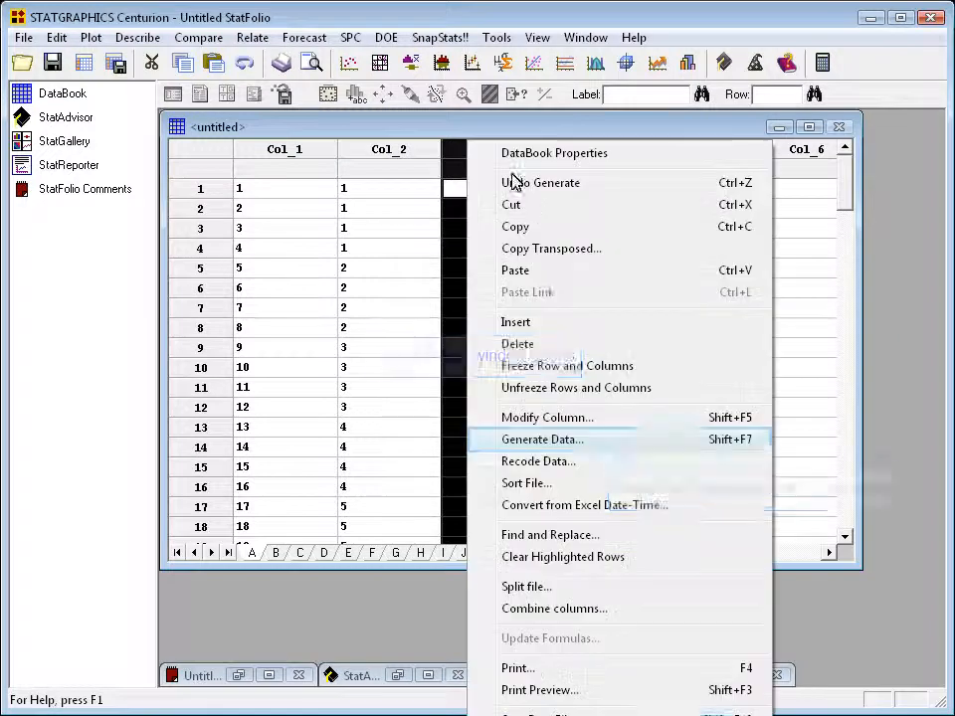
left_click(542, 440)
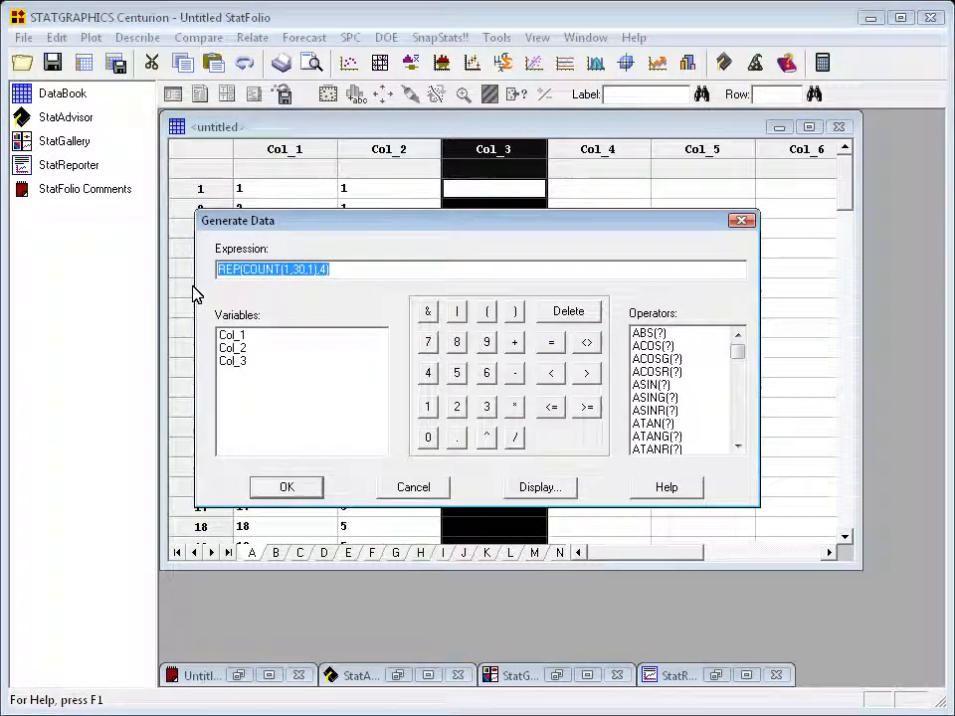
key("Delete")
type("RE")
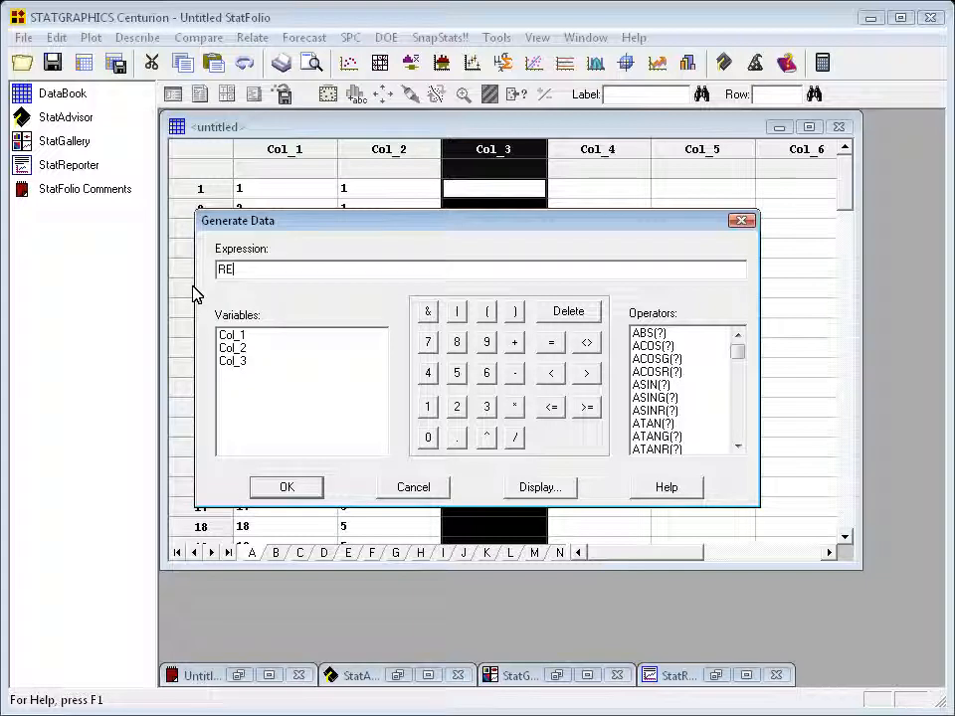
type("SHAPE(COUNT(1,")
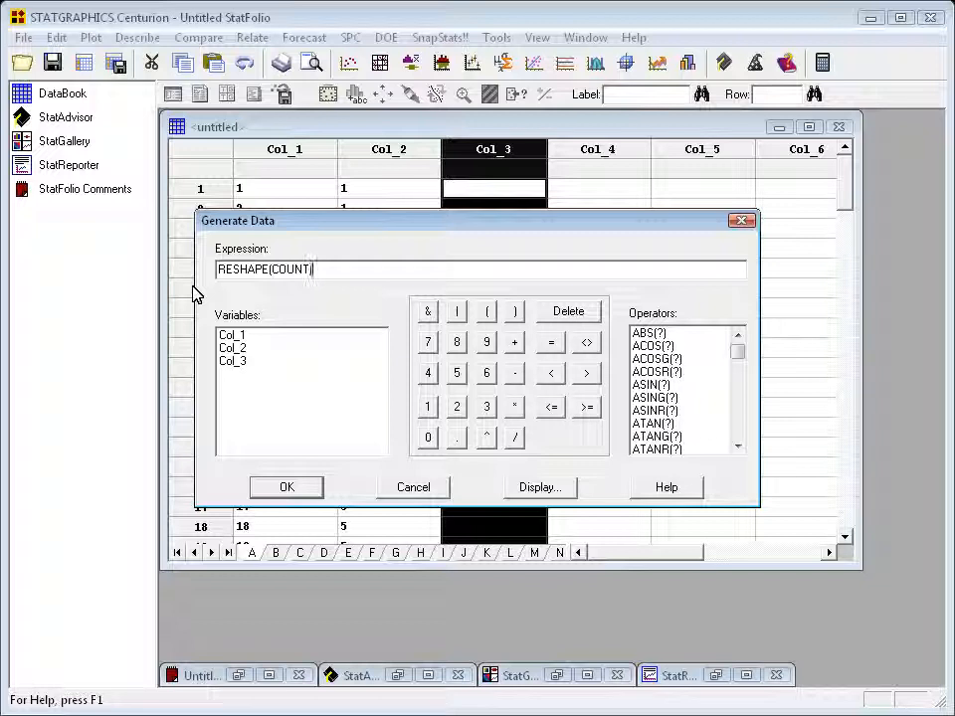
type("4,1),120)")
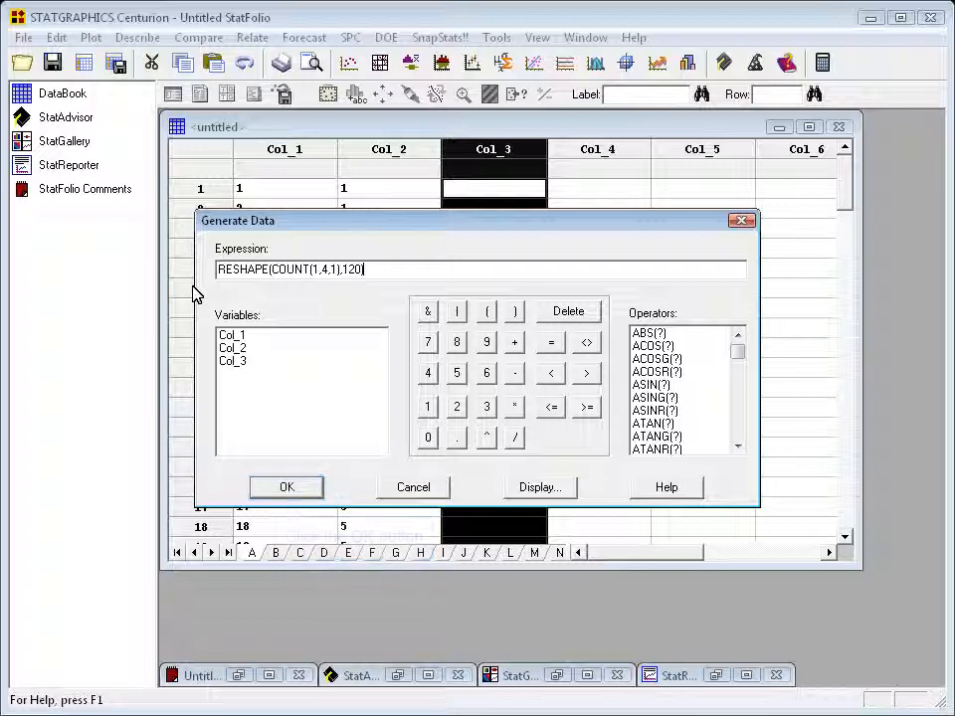
key("Return")
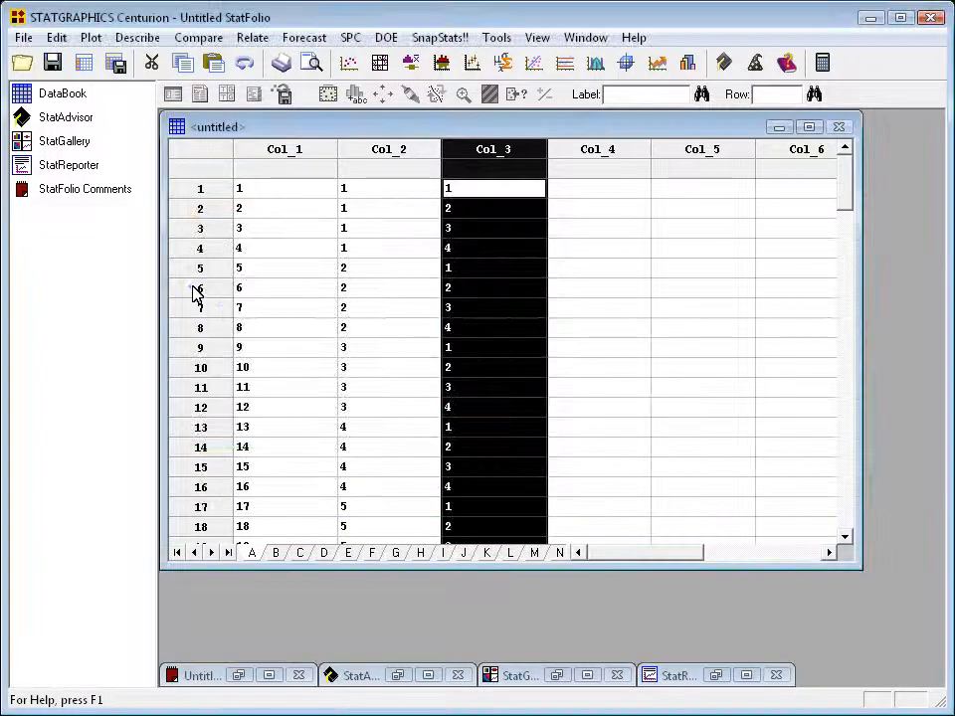